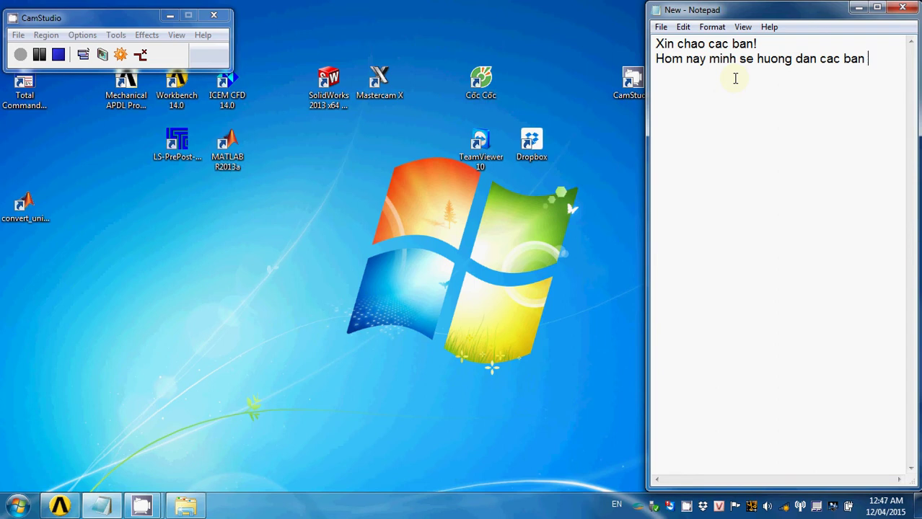
Complete the note's second sentence with "tao" and, on a new line, "hinh hoc (Geometry) trong Ansys Workbench".
type("tao")
key("BackSpace")
key("BackSpace")
key("Return")
type("hinh hoc t")
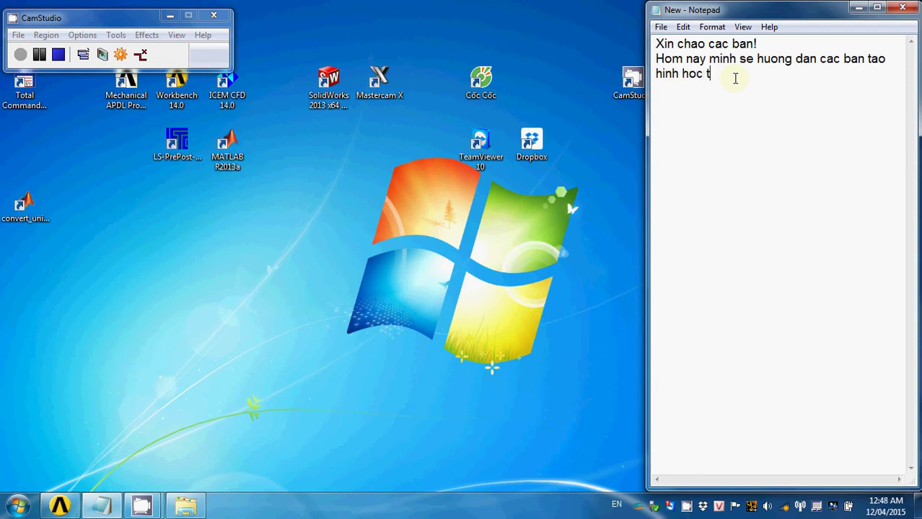
type("ron")
key("BackSpace")
key("BackSpace")
key("BackSpace")
key("BackSpace")
type("(Geometry) trong Ansys")
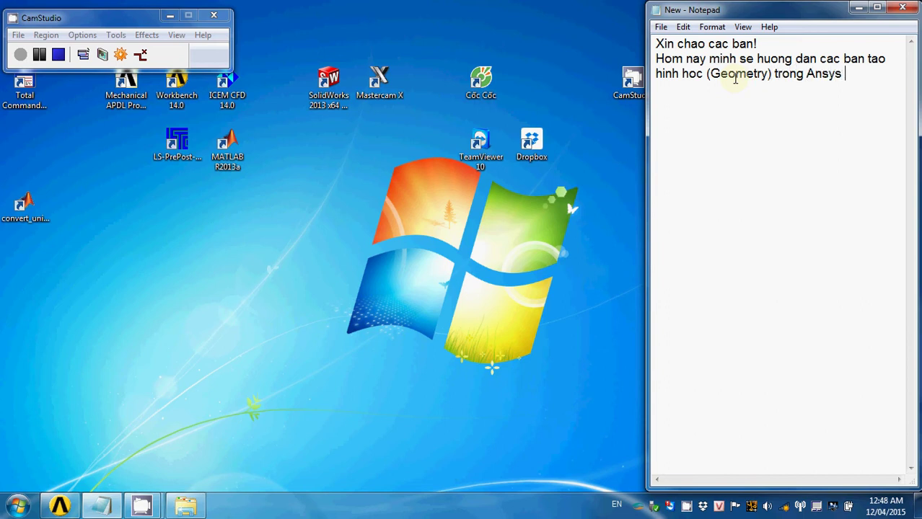
type(" Workbenc")
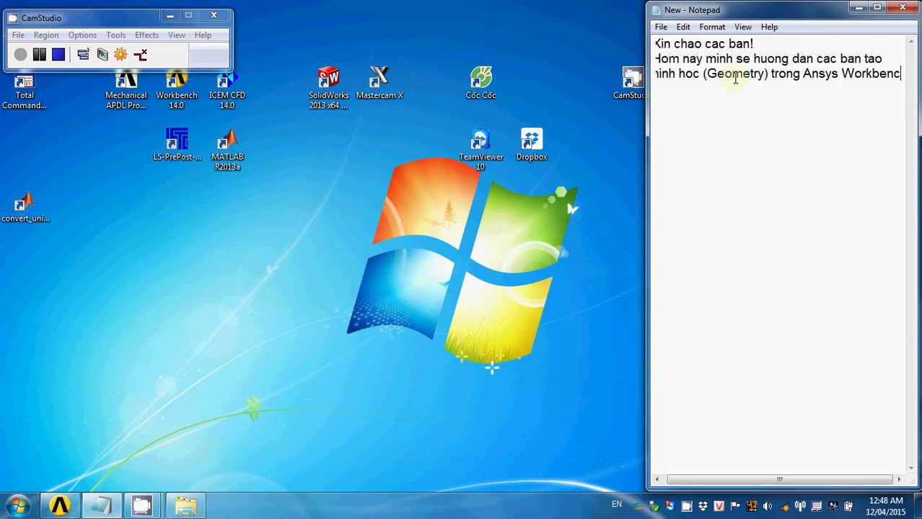
type("h")
key("Return")
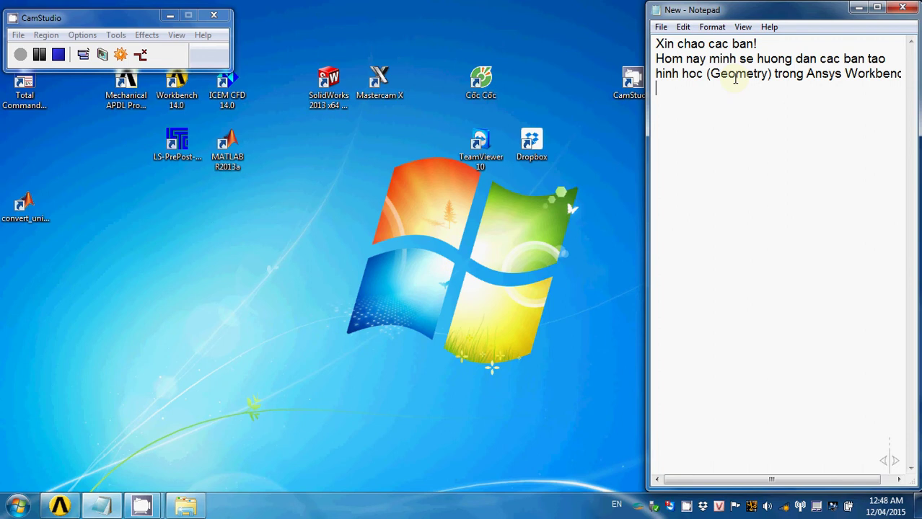
Add the line "Dau tien la, tao 1 surface tu 1 sketch." below the introduction, separated by a blank line.
type("Dau tien la")
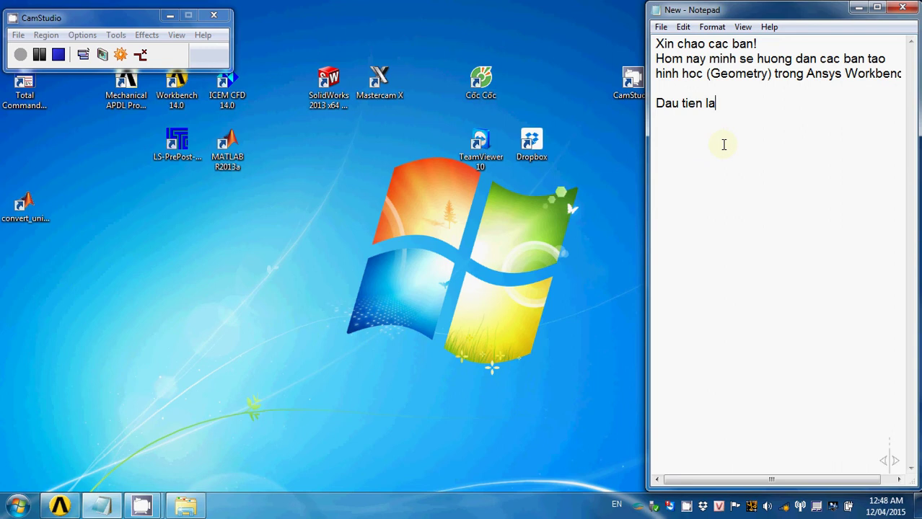
type(", tao 1 surface t")
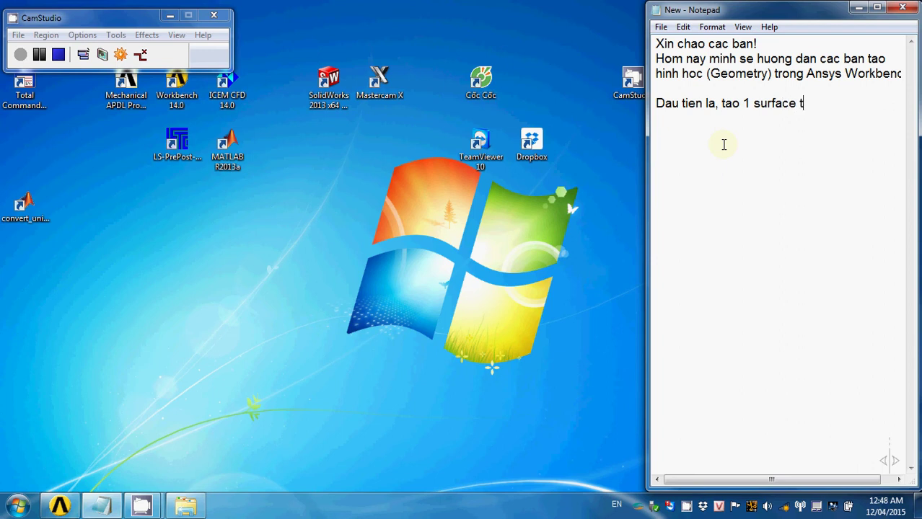
type("u 1 sketch.")
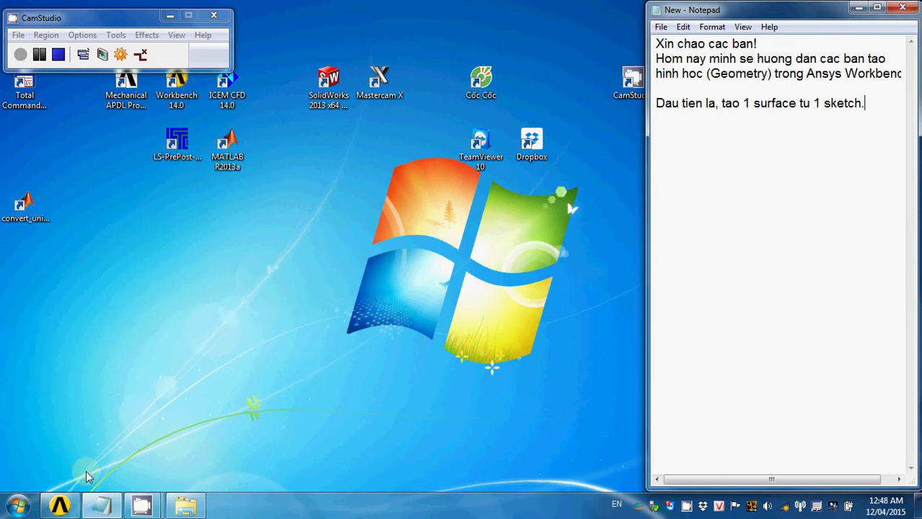
Switch to ANSYS Workbench and add a standalone Geometry component system to the project schematic.
left_click(60, 506)
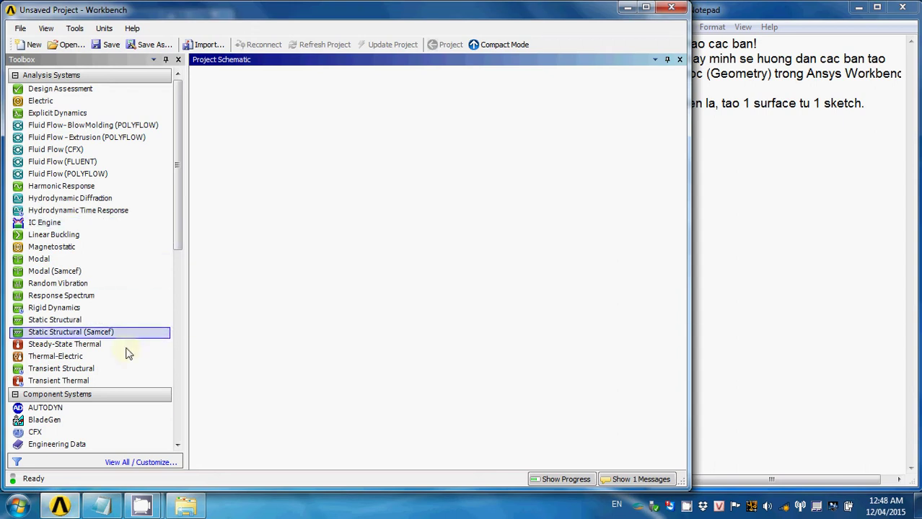
left_click_drag(182, 224, 179, 329)
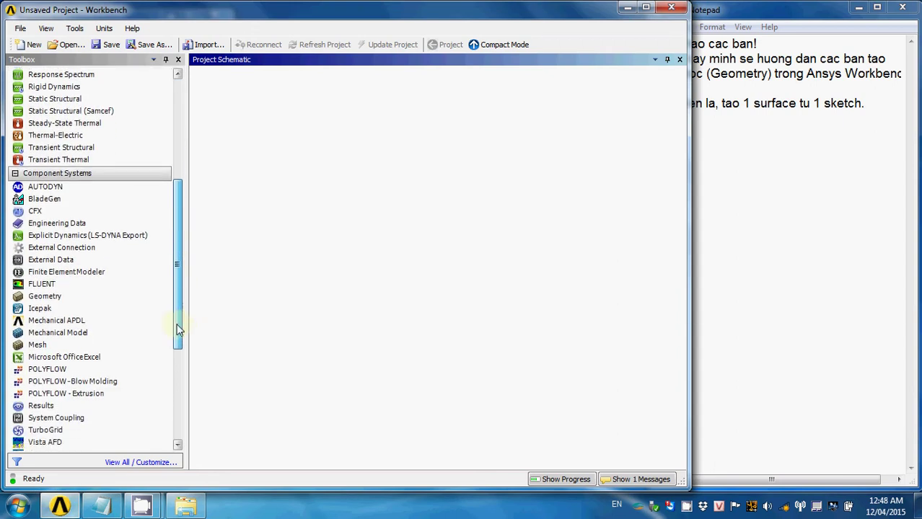
left_click(72, 303)
left_click_drag(75, 304, 246, 135)
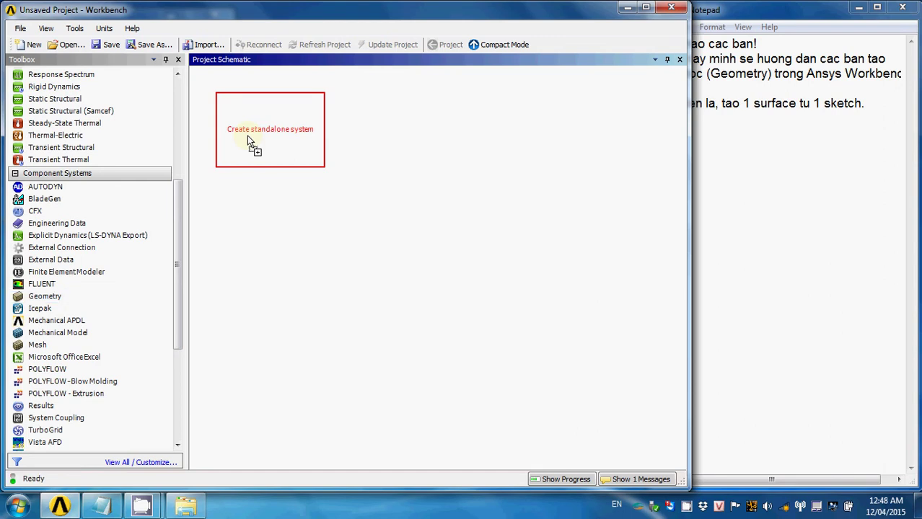
left_click(269, 129)
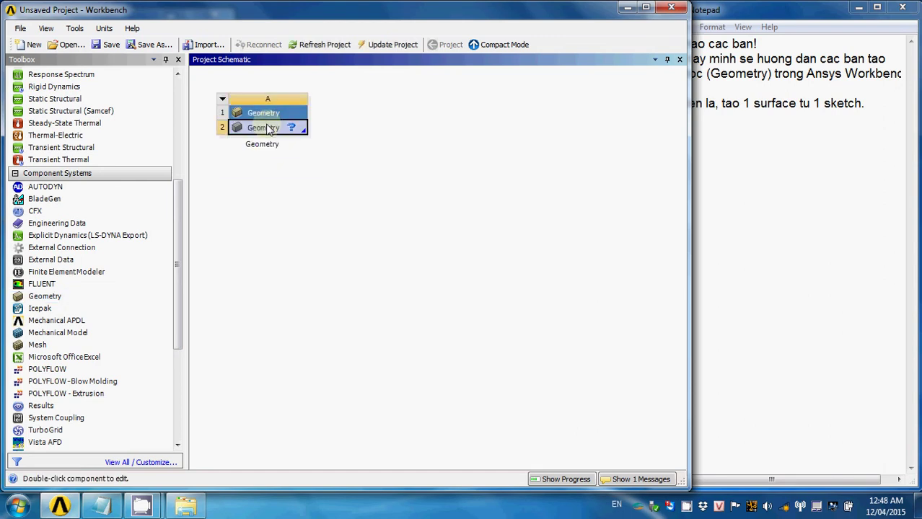
Create a new geometry from the Geometry cell in DesignModeler, with meter as the length unit.
right_click(268, 129)
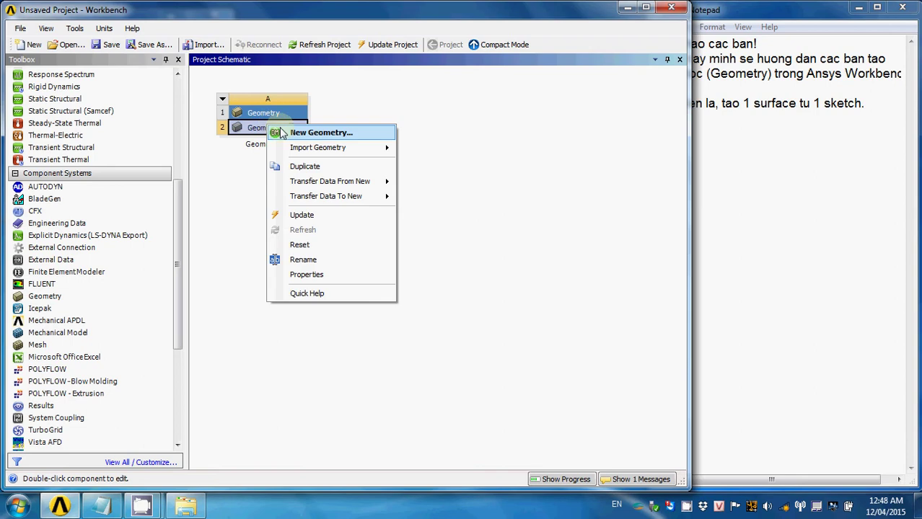
left_click(293, 134)
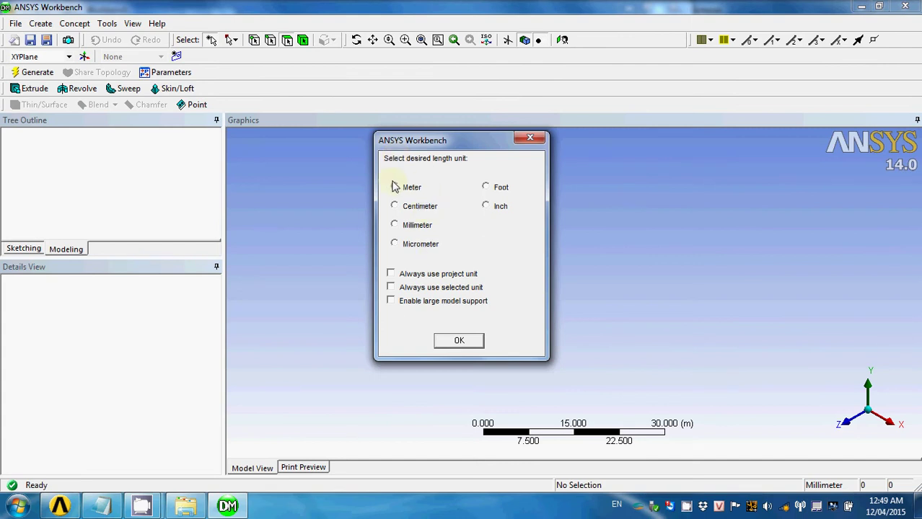
left_click(460, 342)
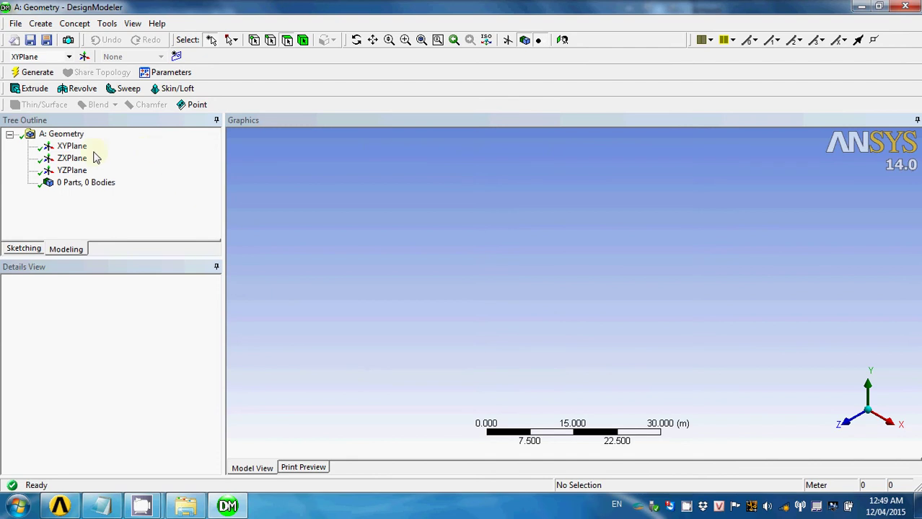
Create a new sketch on the XYPlane.
left_click(70, 147)
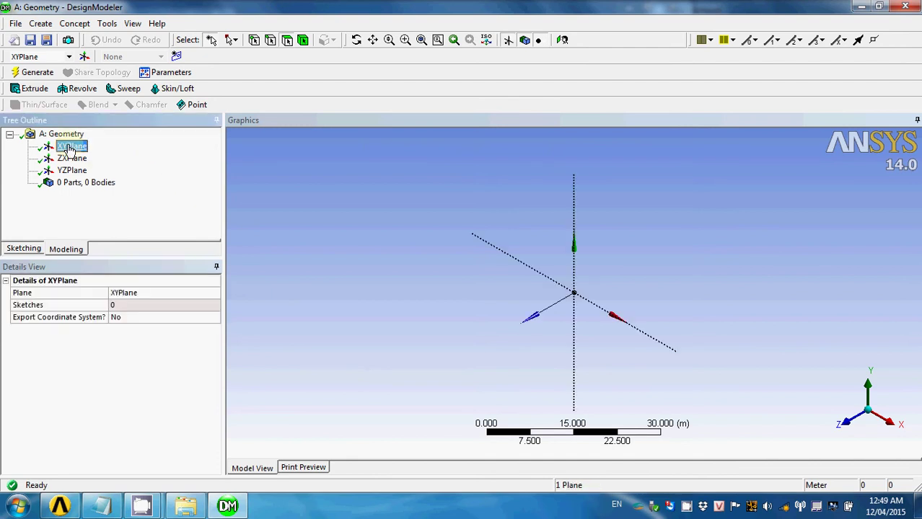
left_click(176, 57)
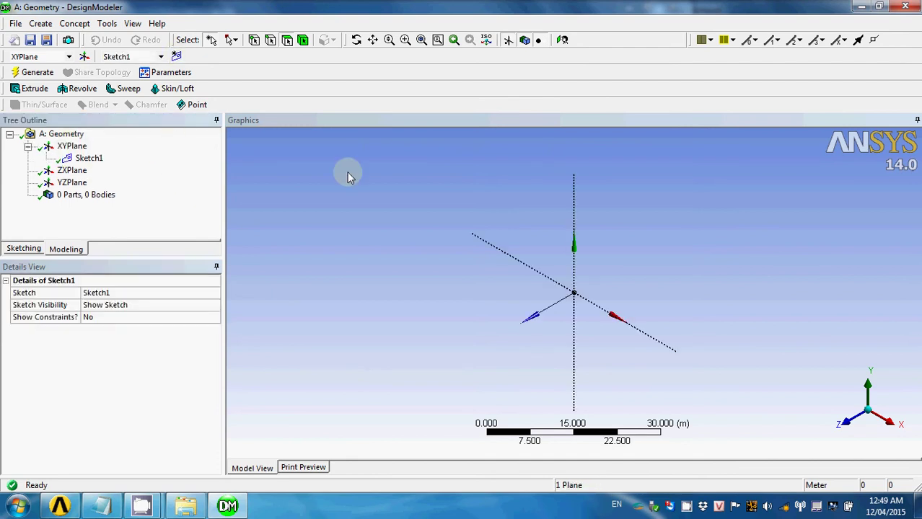
left_click(853, 423)
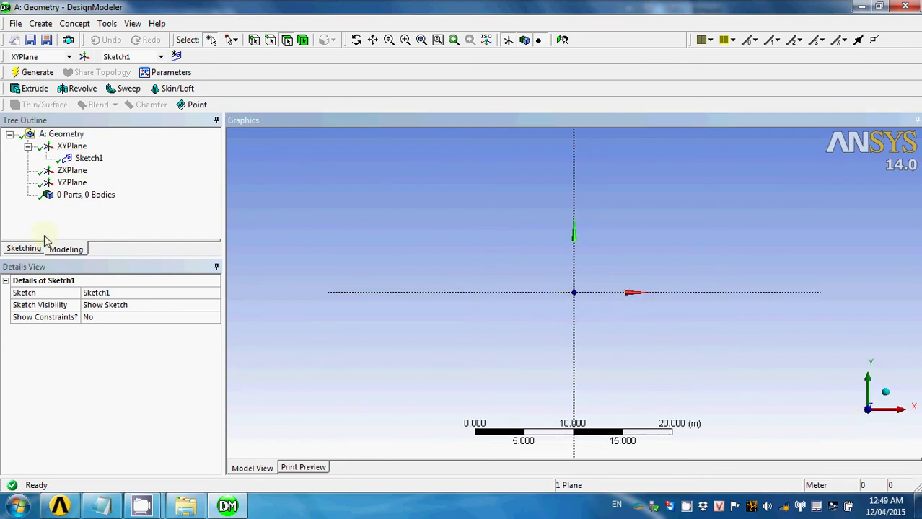
Sketch a rectangle about 12.3 m wide and 9.1 m high, with its lower-left corner at the origin.
left_click(24, 248)
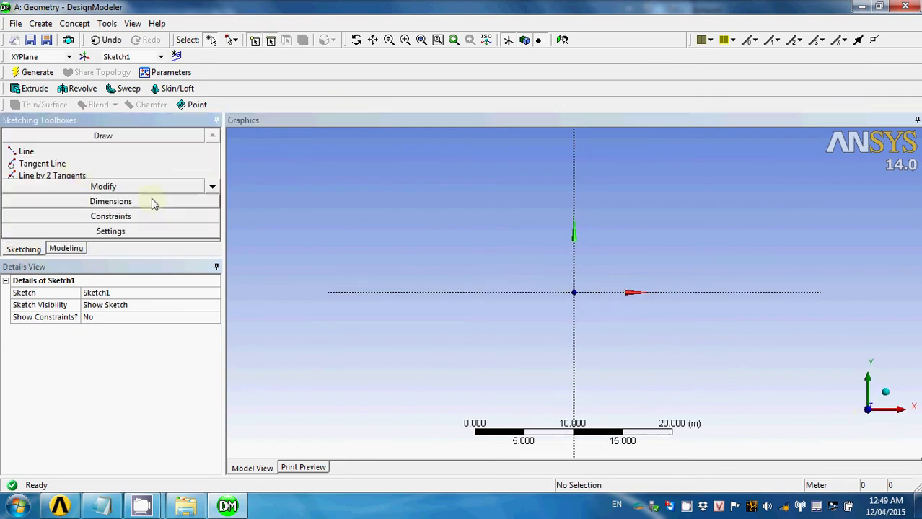
scroll(214, 186, "down", 2)
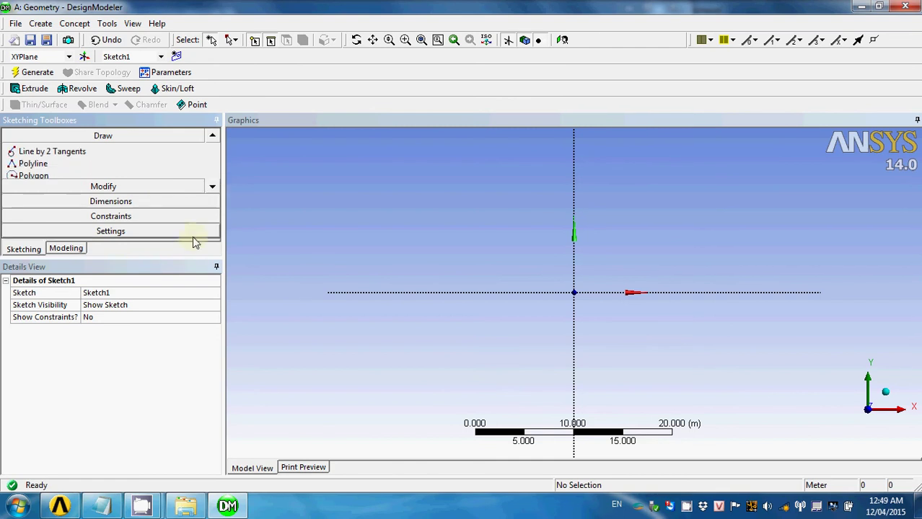
left_click_drag(172, 257, 181, 372)
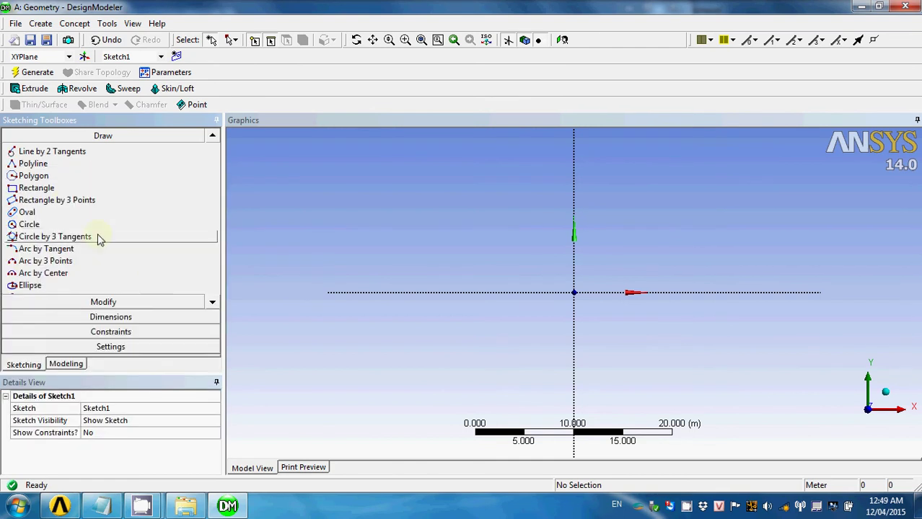
left_click(36, 188)
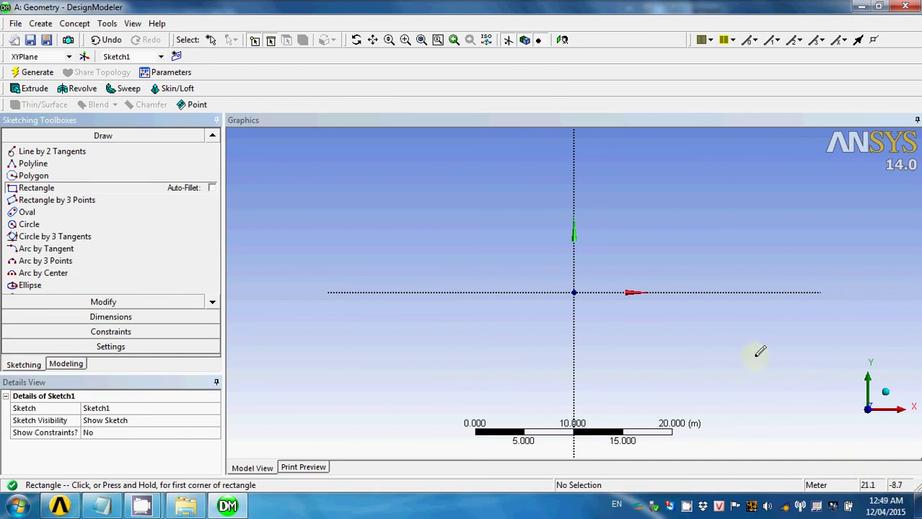
left_click(575, 292)
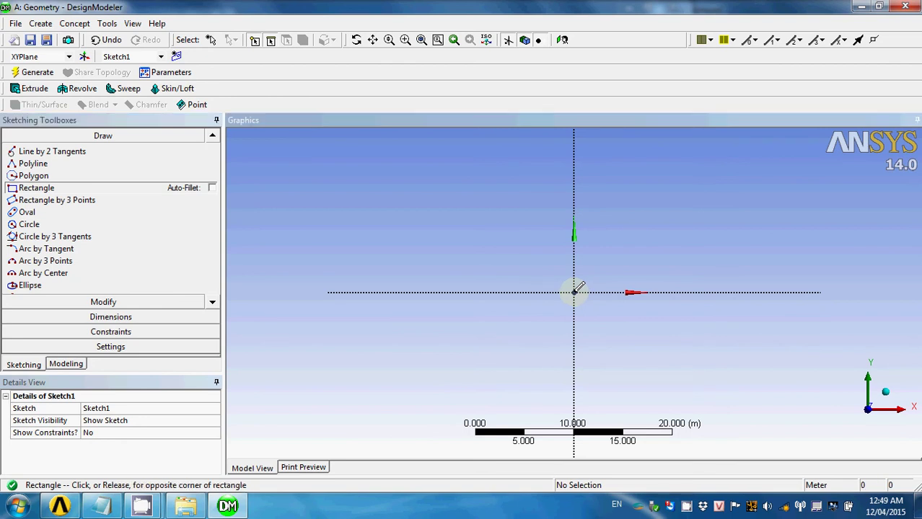
left_click(695, 202)
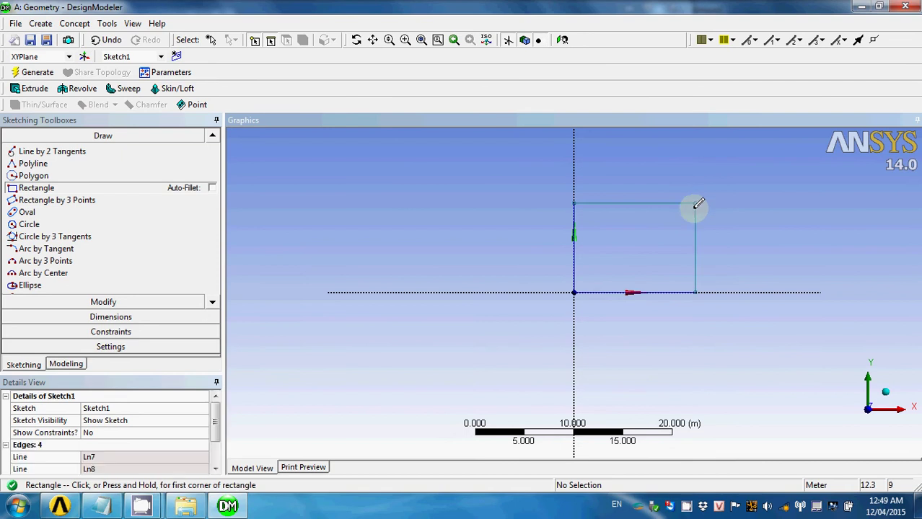
Add general dimensions to the rectangle's top edge and left edge.
left_click(112, 317)
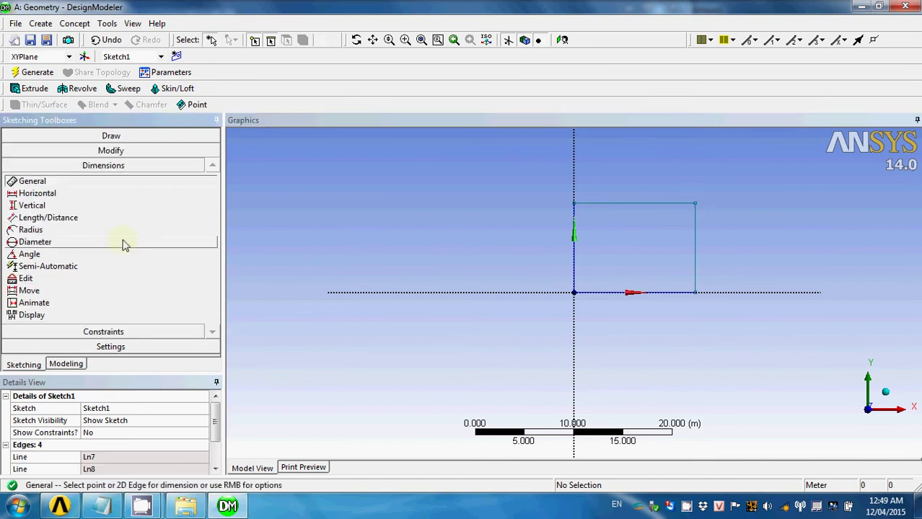
left_click(84, 197)
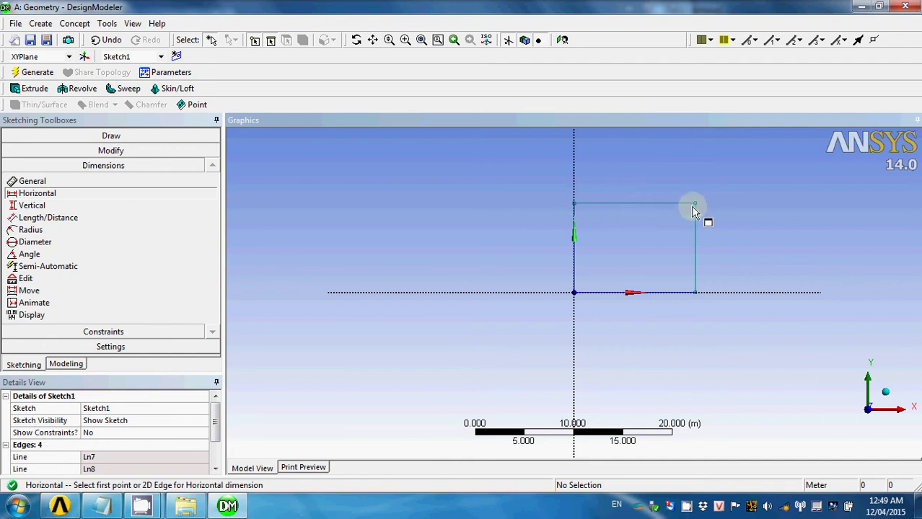
left_click(142, 183)
left_click(645, 210)
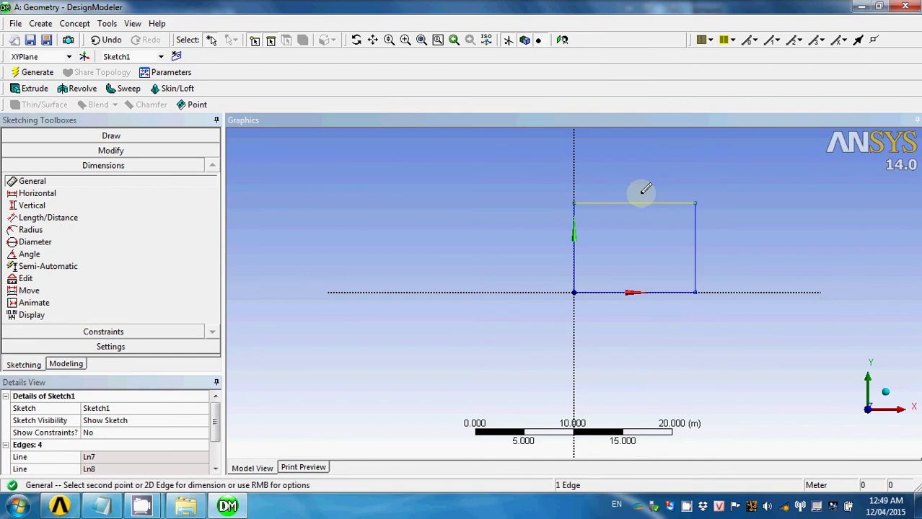
left_click(643, 189)
left_click(573, 248)
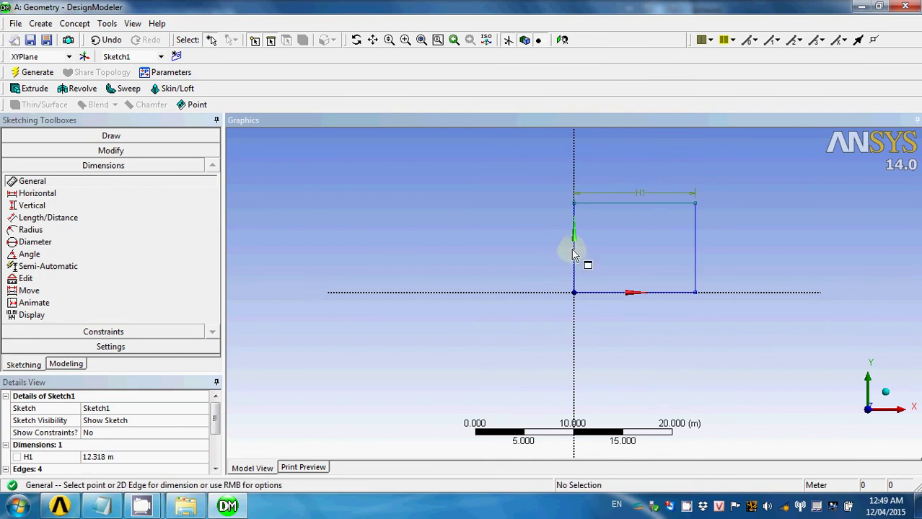
left_click(559, 249)
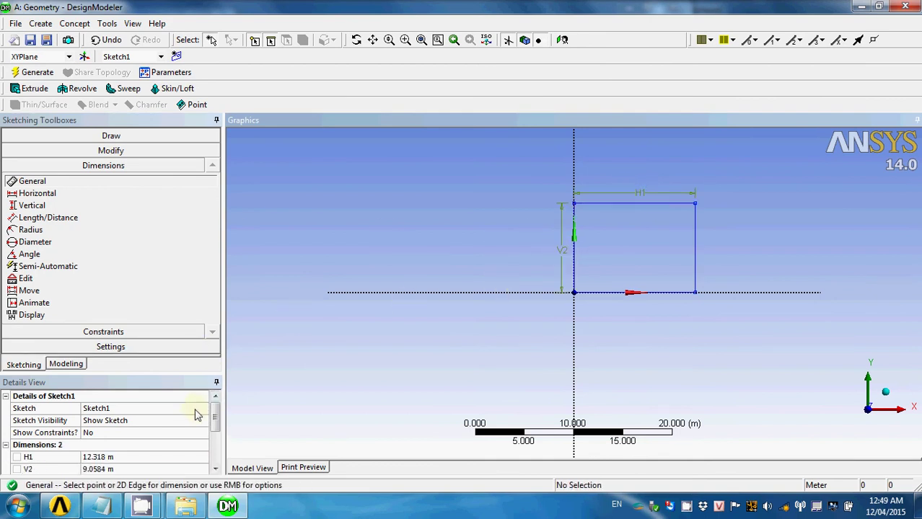
Set both the horizontal and the vertical dimension of the rectangle to 10 m.
left_click_drag(179, 346, 179, 300)
left_click(150, 412)
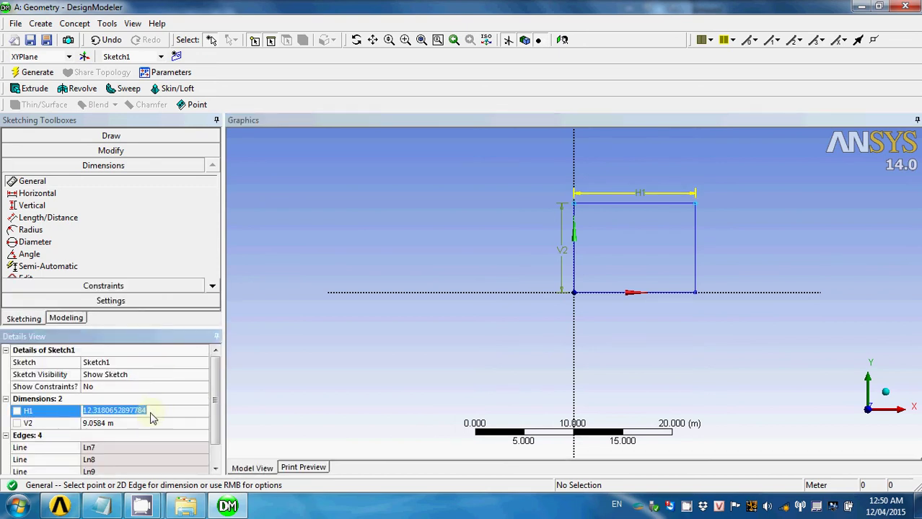
type("1")
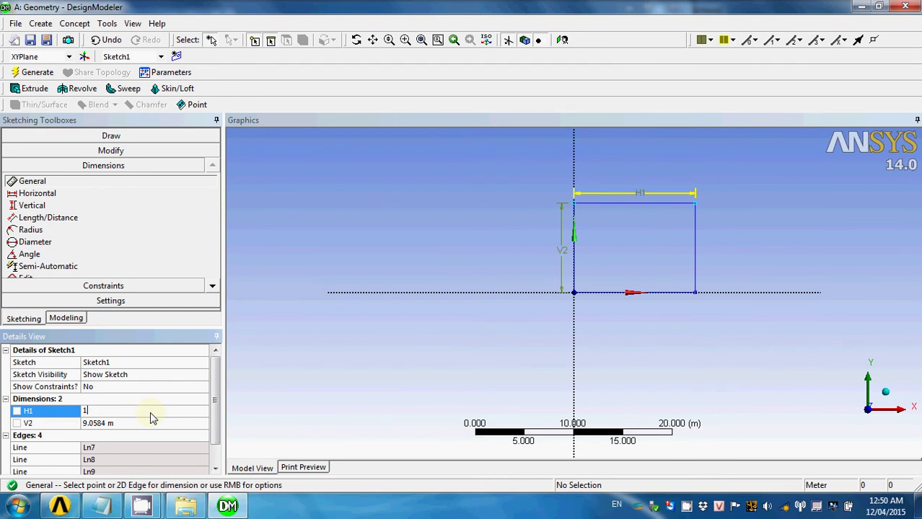
type("0")
key("Return")
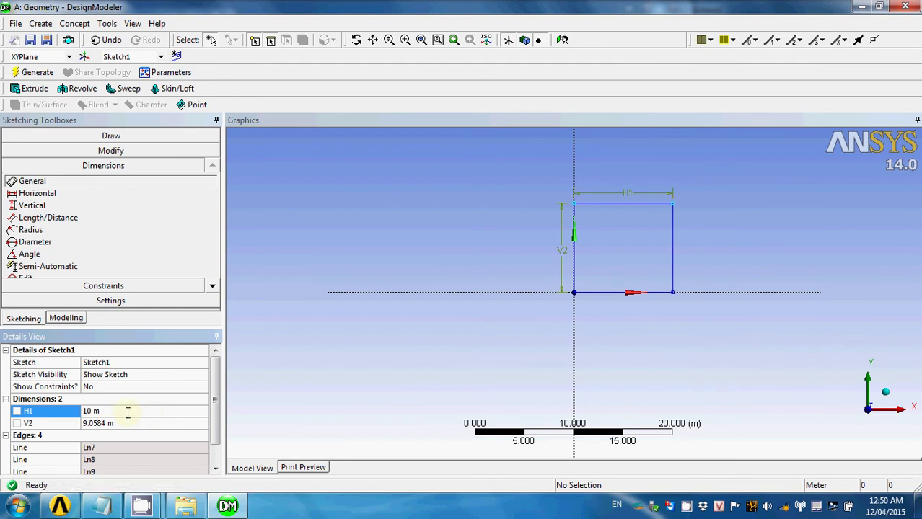
left_click(130, 425)
type("10")
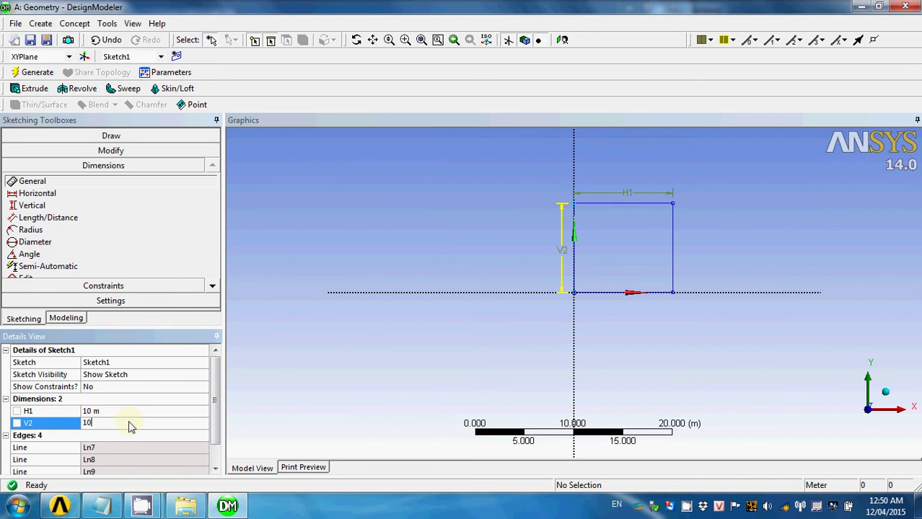
key("Return")
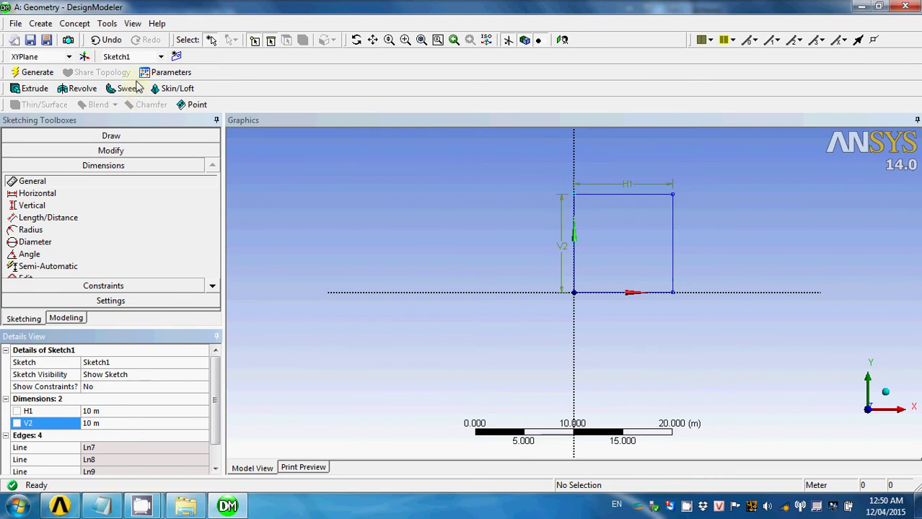
Start a surface from sketches feature using Sketch1 as its base object.
left_click(82, 26)
left_click(85, 24)
left_click(85, 25)
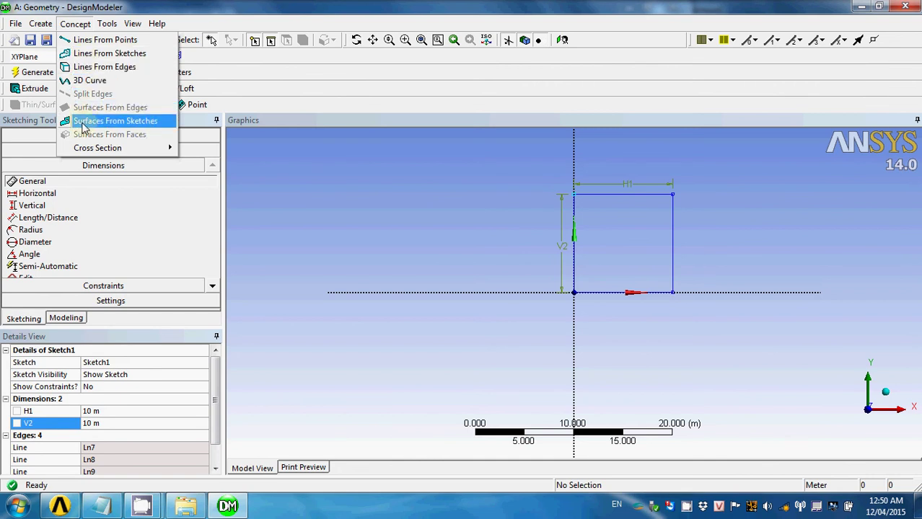
left_click(128, 124)
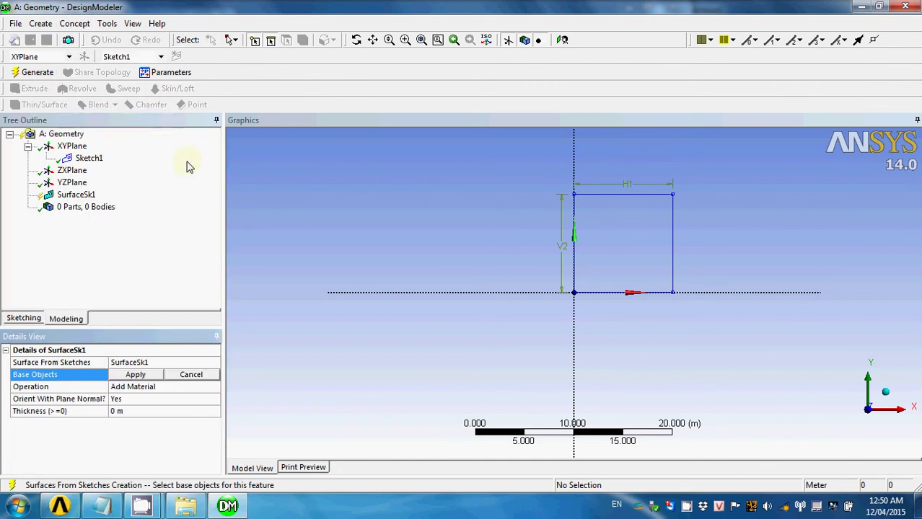
left_click(90, 159)
left_click(135, 375)
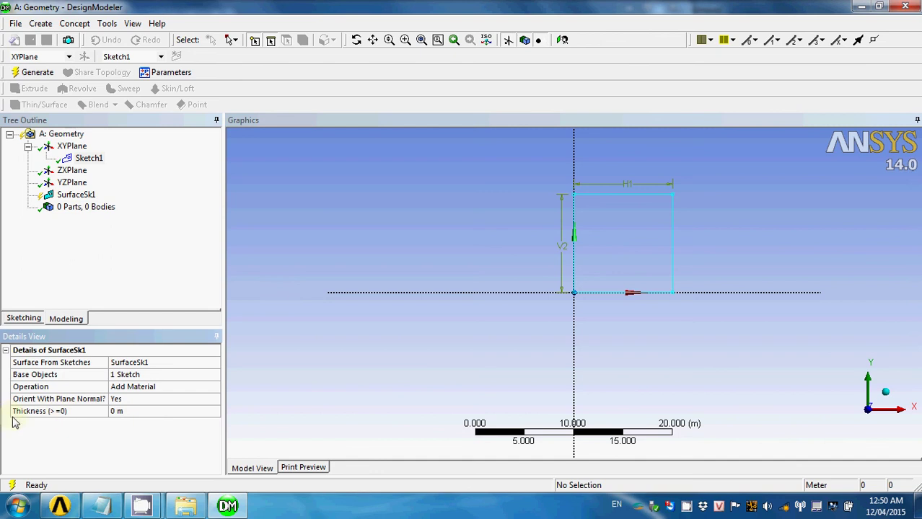
Set the surface's thickness to 0.02 m and generate the surface body.
left_click(129, 412)
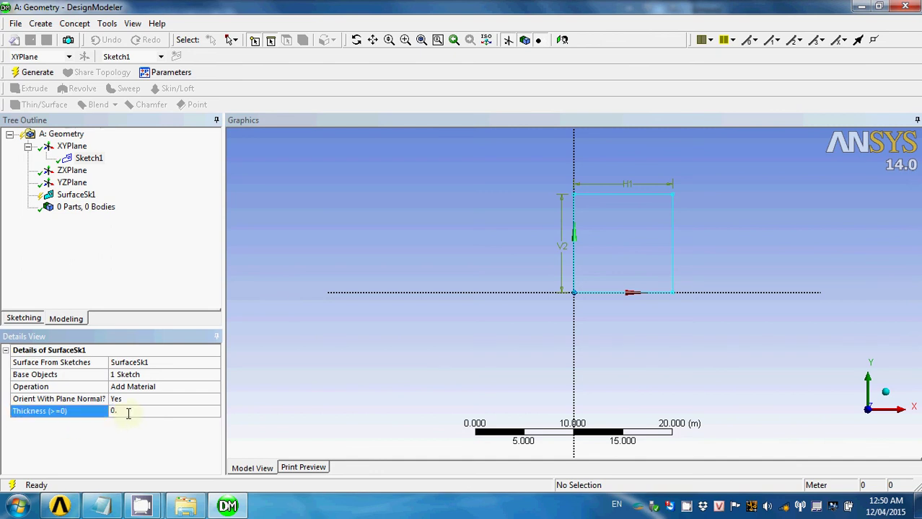
key("Return")
left_click(22, 78)
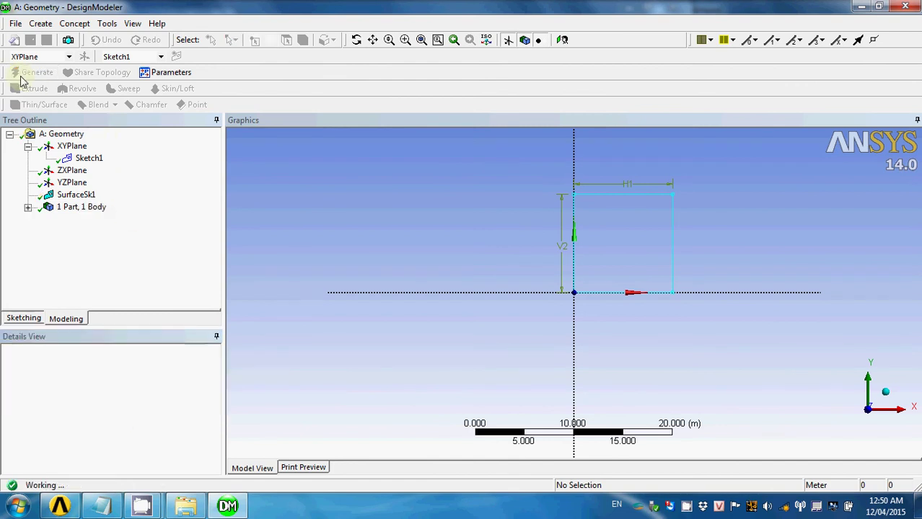
middle_click_drag(582, 294, 498, 321)
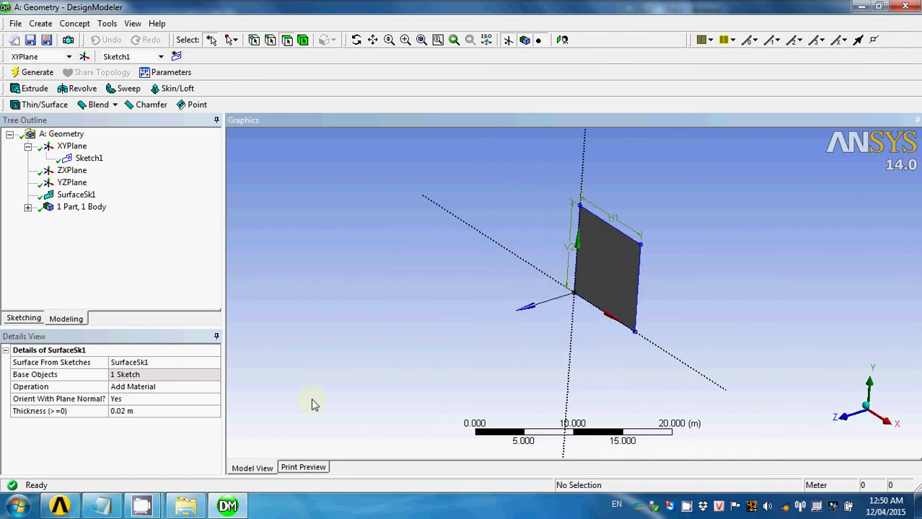
Switch to Notepad and add the lines "Lam nhu vay tuc la chung ta se co mot surface" and "co be day la 0.02 m.".
left_click(103, 505)
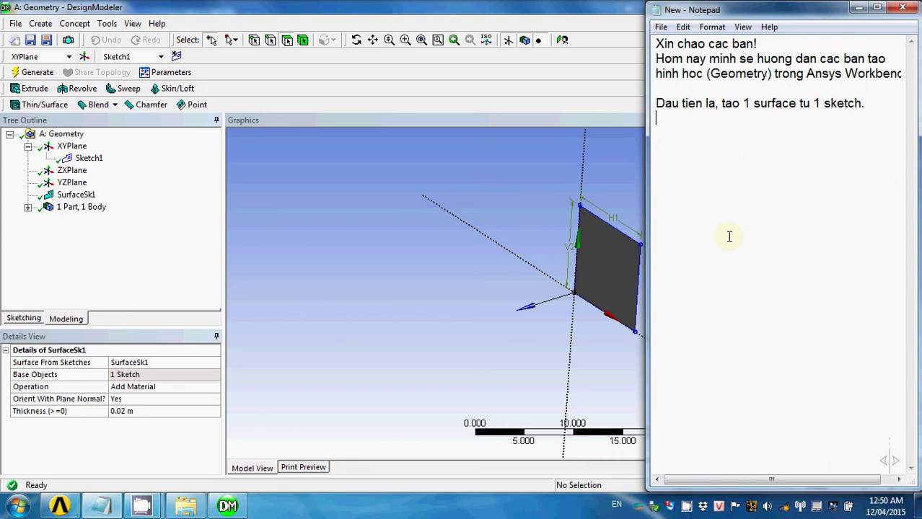
key("Return")
type("Lam nhu vay tuc")
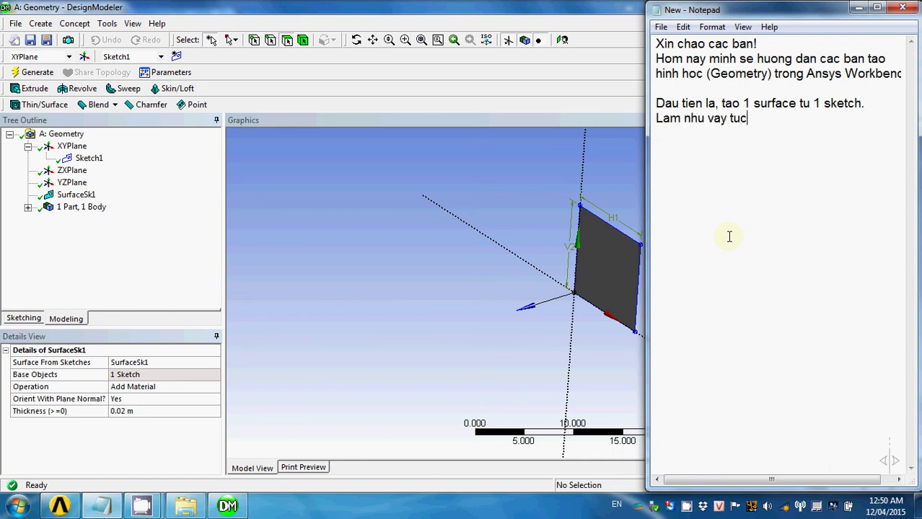
type(" la chung ta se")
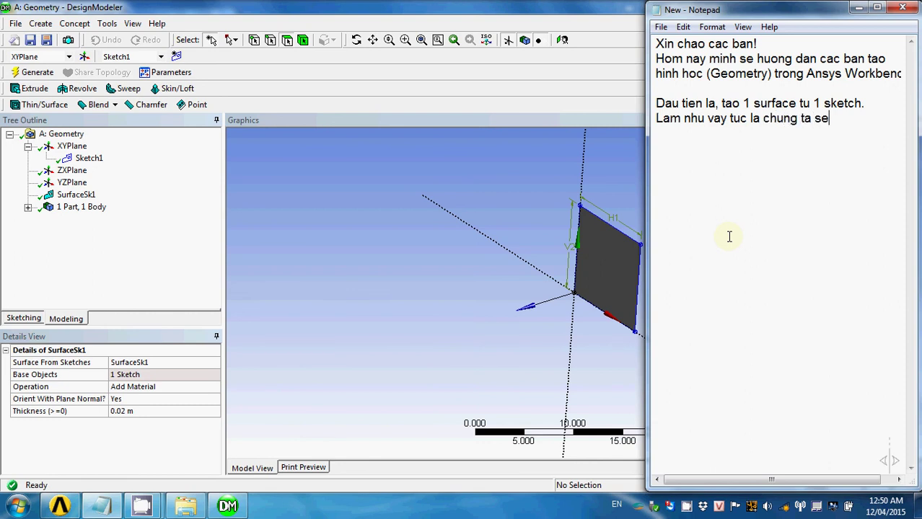
type(" co mot")
type("ma")
key("BackSpace")
key("BackSpace")
type("surface")
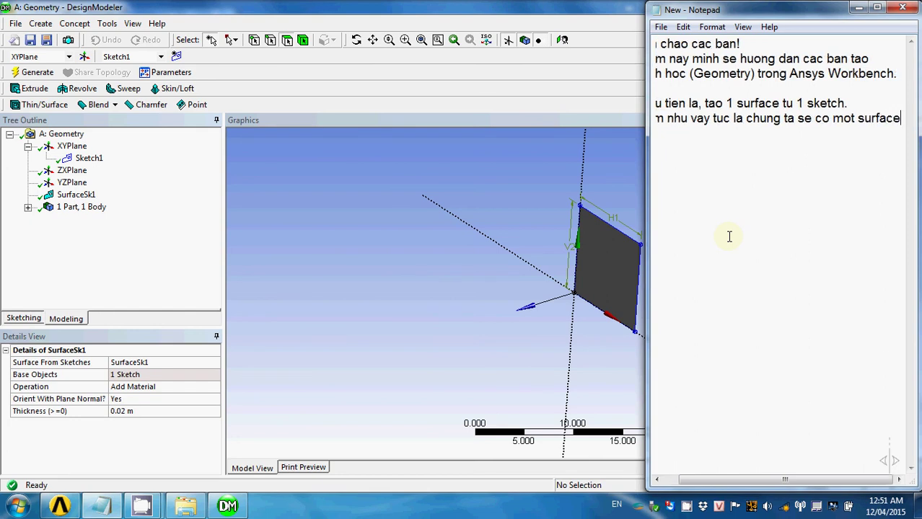
key("Return")
type("co ")
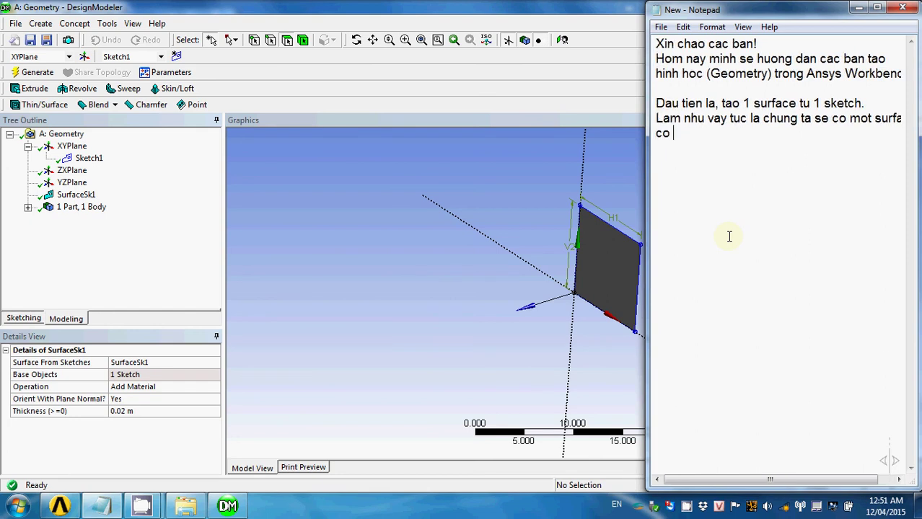
type("be day la 0.02")
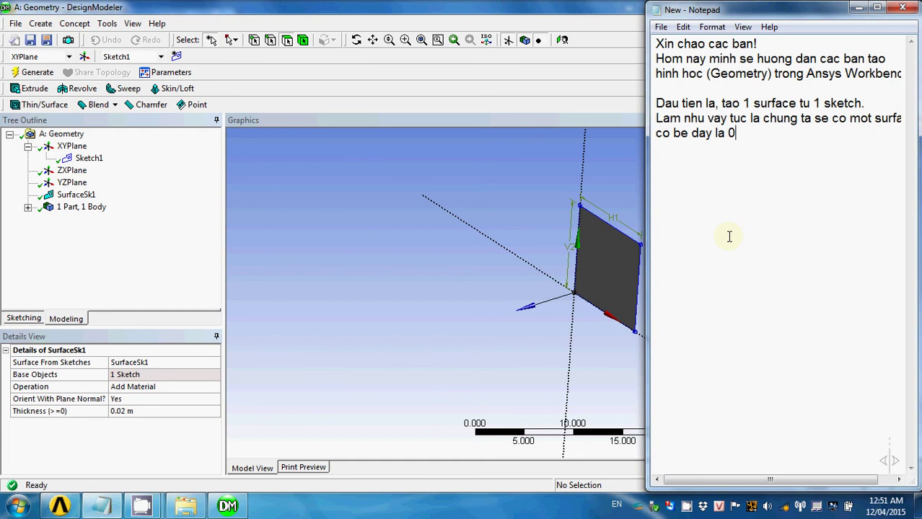
type("m.")
Add a note headed "Luu y:" with the line "De co the de bat' diem O(0,0) thi cac ban chon".
key("Return")
type("Luu y:")
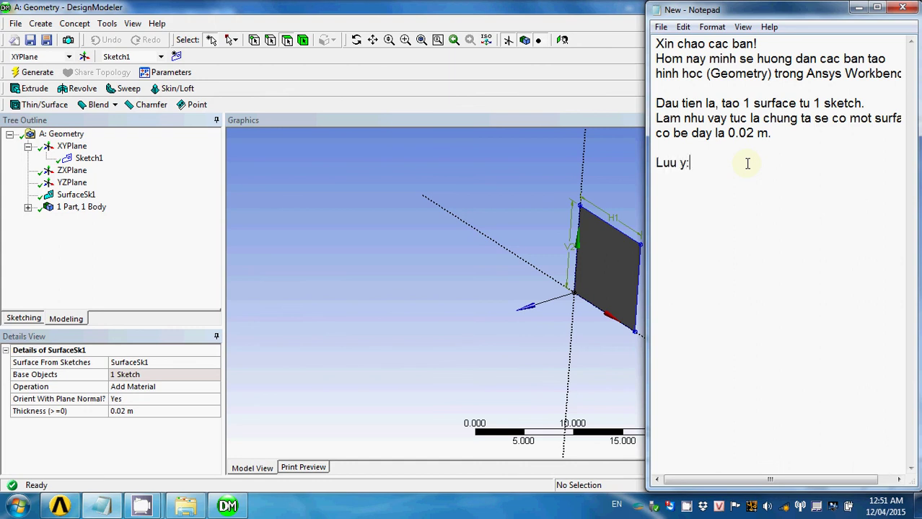
key("Return")
type("De co the ")
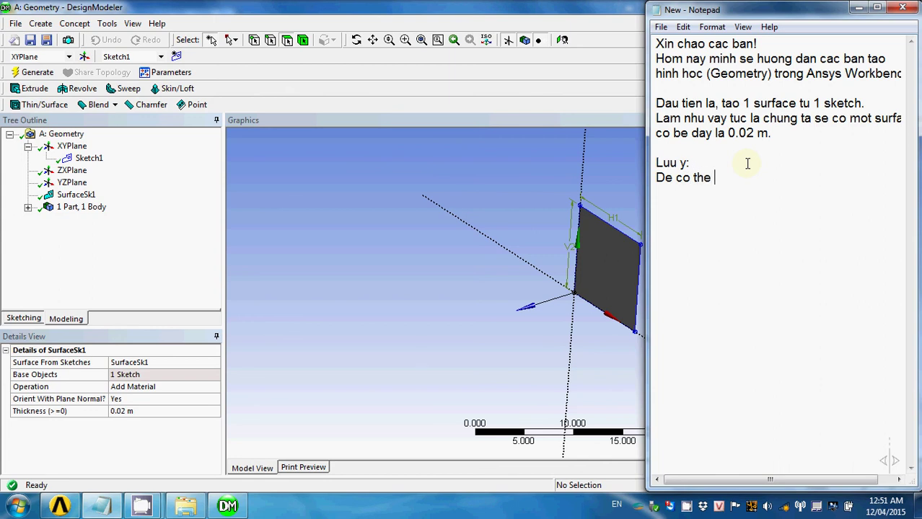
type("de bat' diem ")
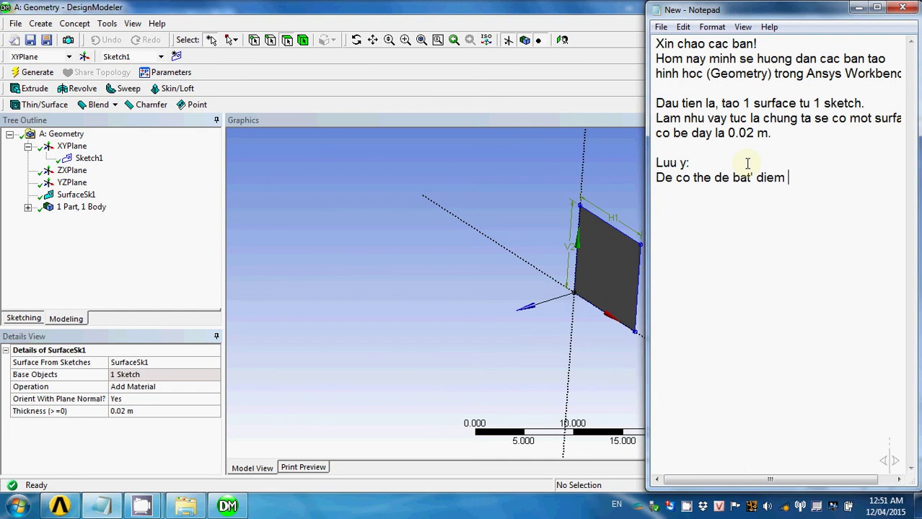
type("O(0,0,0")
key("BackSpace")
key("BackSpace")
type(") thi cac ")
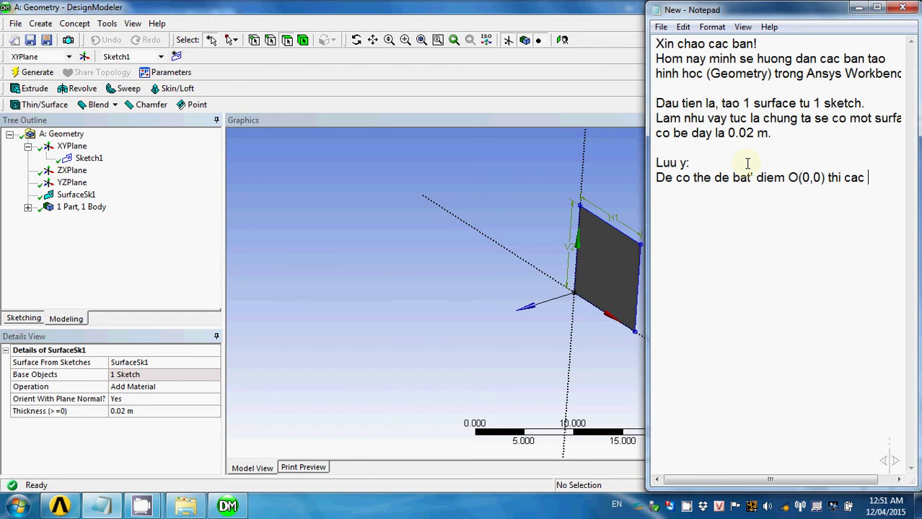
type("ban")
key("BackSpace")
type("an cho")
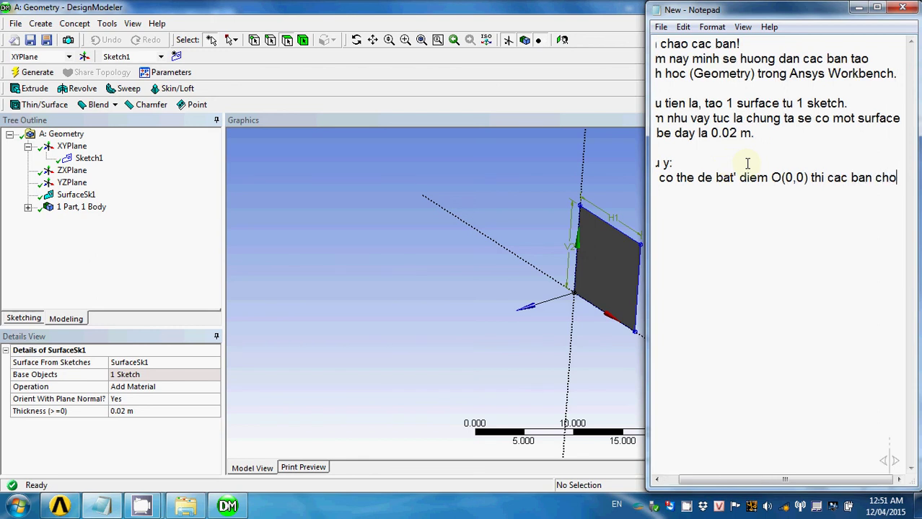
type("n")
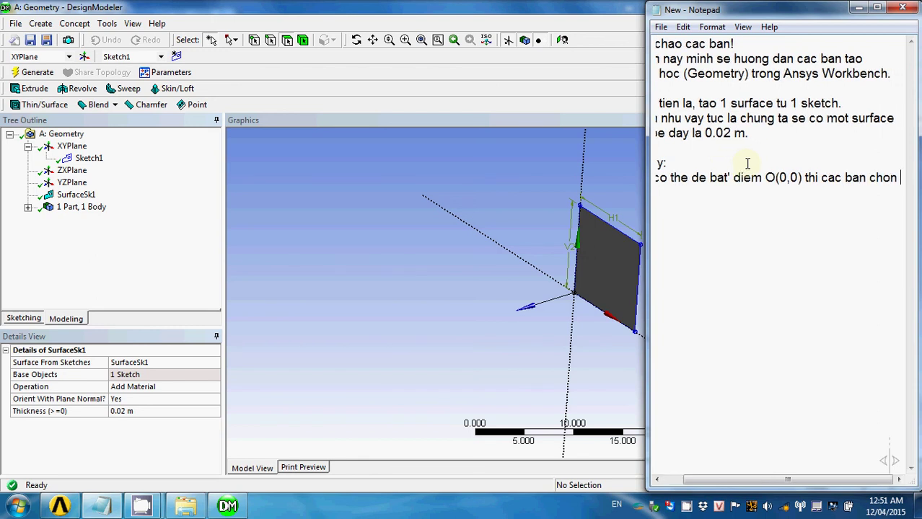
Continue the note on a new line with "themes window la basic thi luc do se de dang".
key("Return")
type("theme")
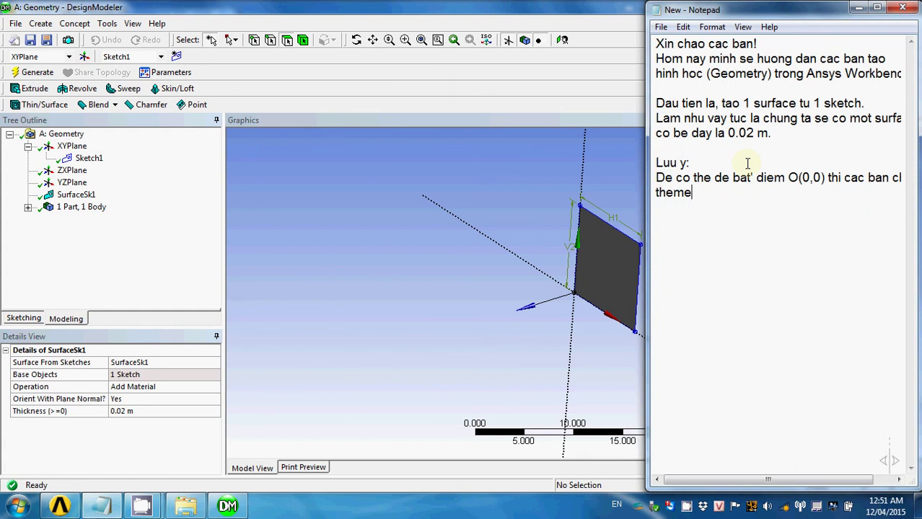
type("s")
key("BackSpace")
type("s window la ba")
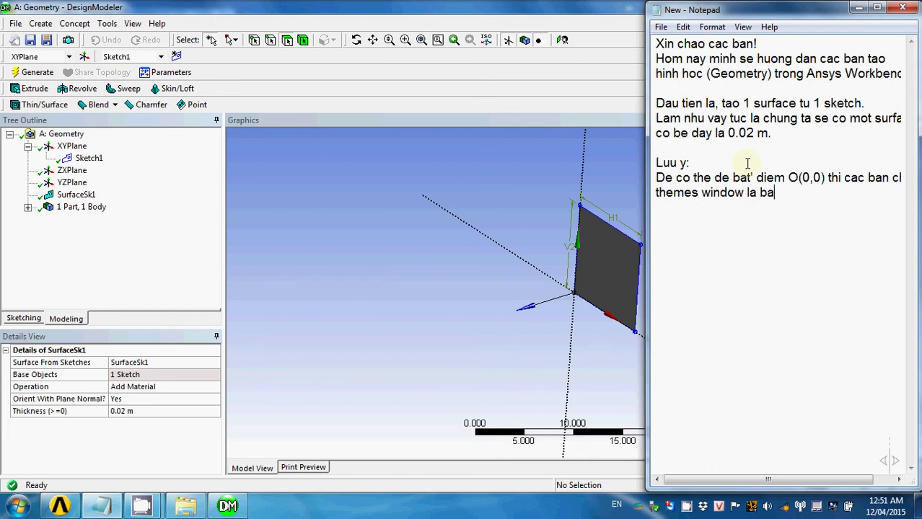
type("sic thi luc do")
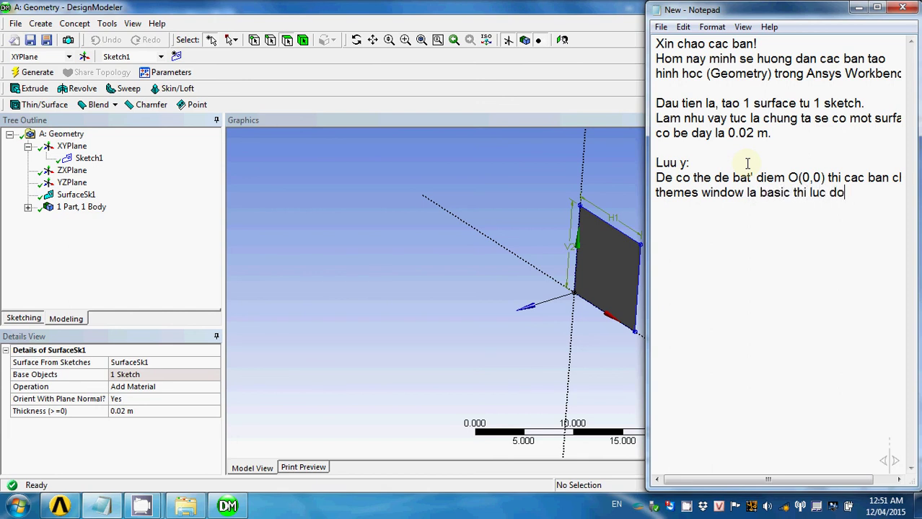
type(" se de dang")
key("Return")
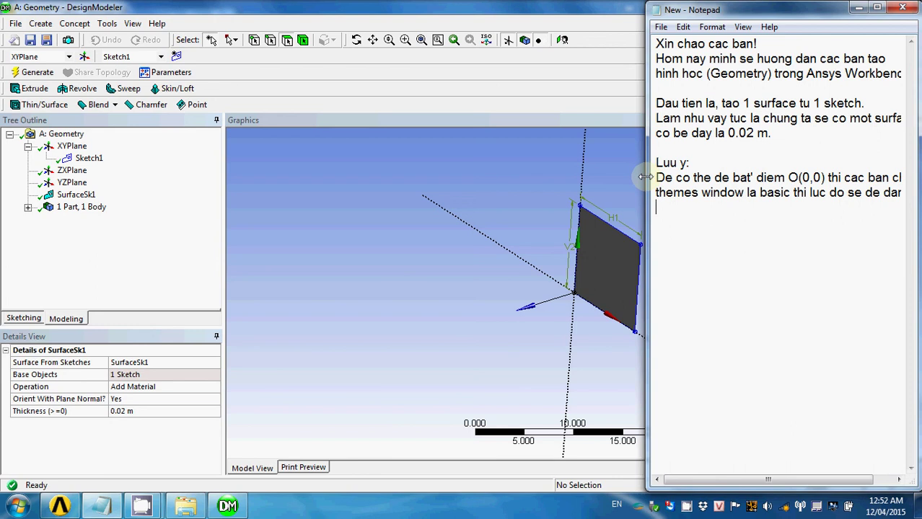
Widen the Notepad window and finish the note with "bat diem khi ve hon.".
left_click_drag(647, 177, 609, 176)
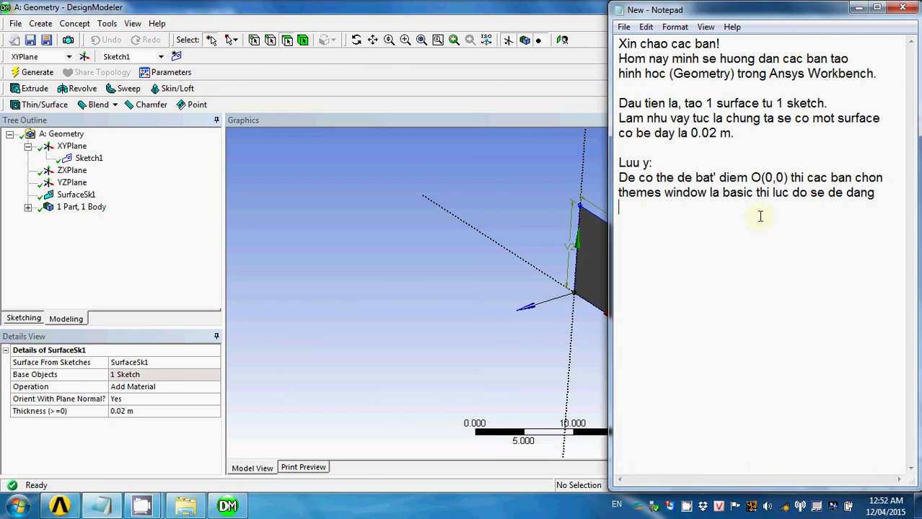
type("bat diem khi")
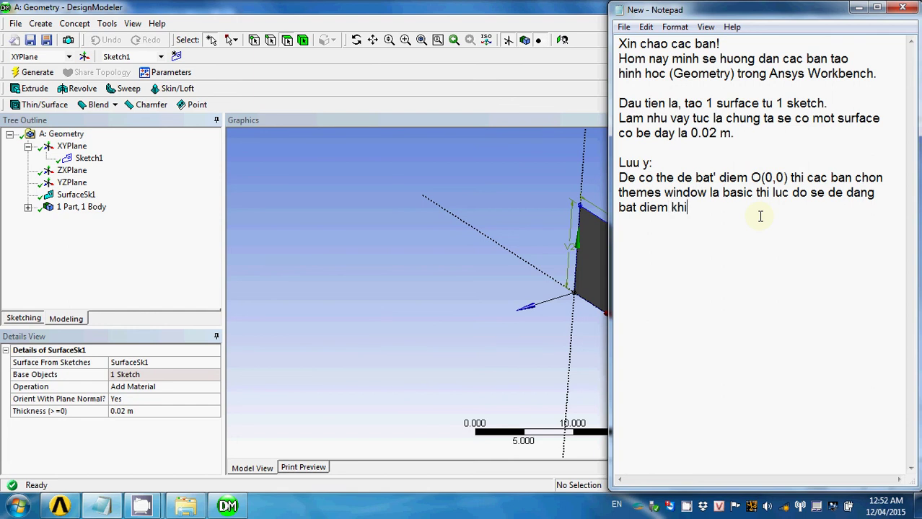
type(" ve hon.")
Add the closing lines "Xin cam on cac ban da theo doi!" and "Than!" below the note.
key("Return")
type("Xin ")
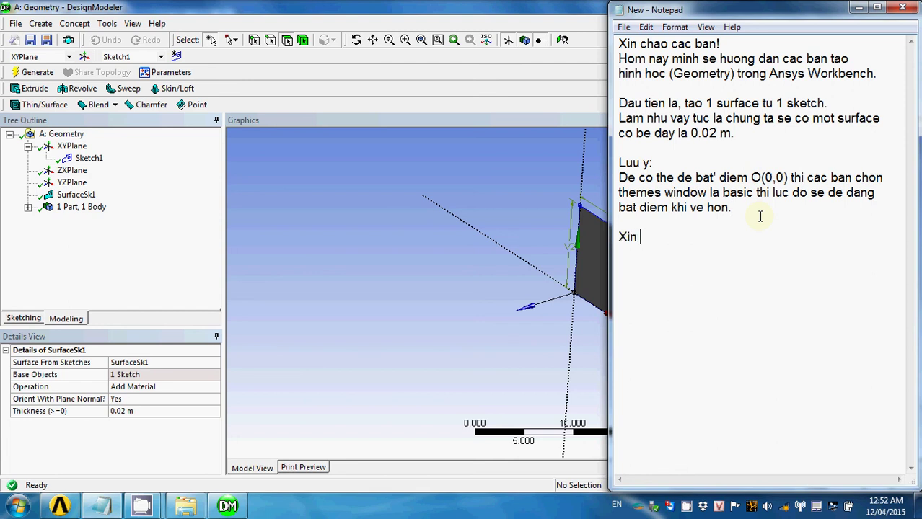
type("cam on cac b")
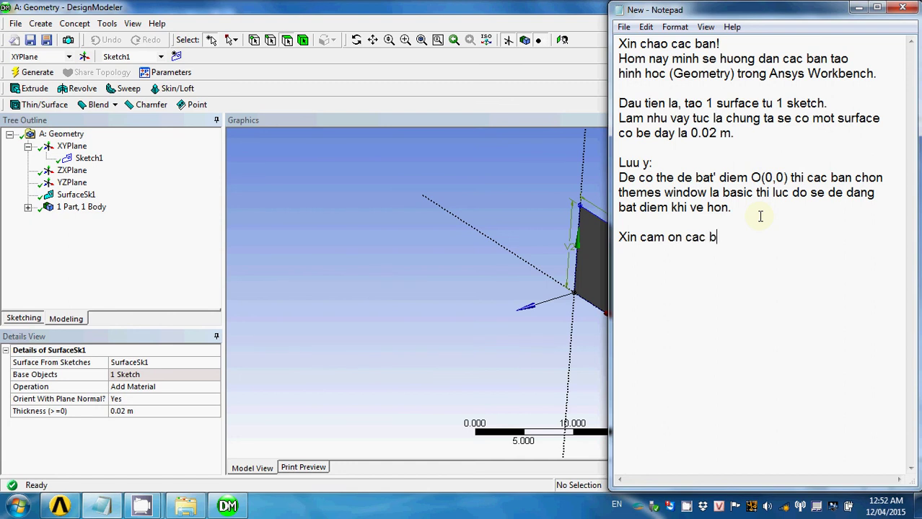
type("an da theo doi")
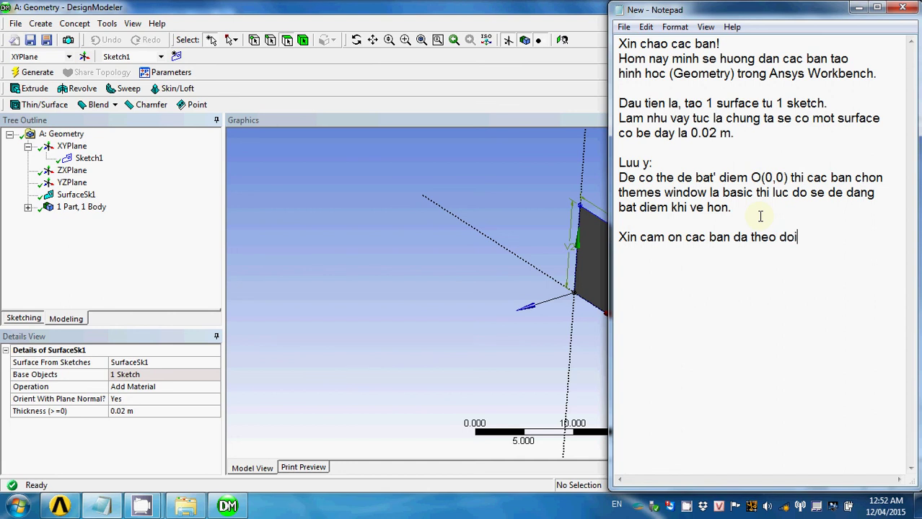
type("!")
key("Return")
type("Than")
key("BackSpace")
key("BackSpace")
type("an!")
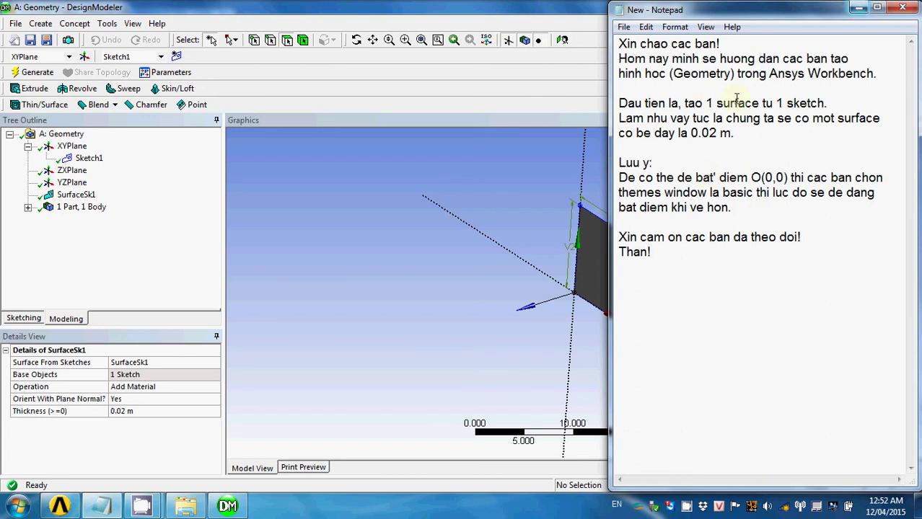
mouse_move(142, 506)
left_click(140, 452)
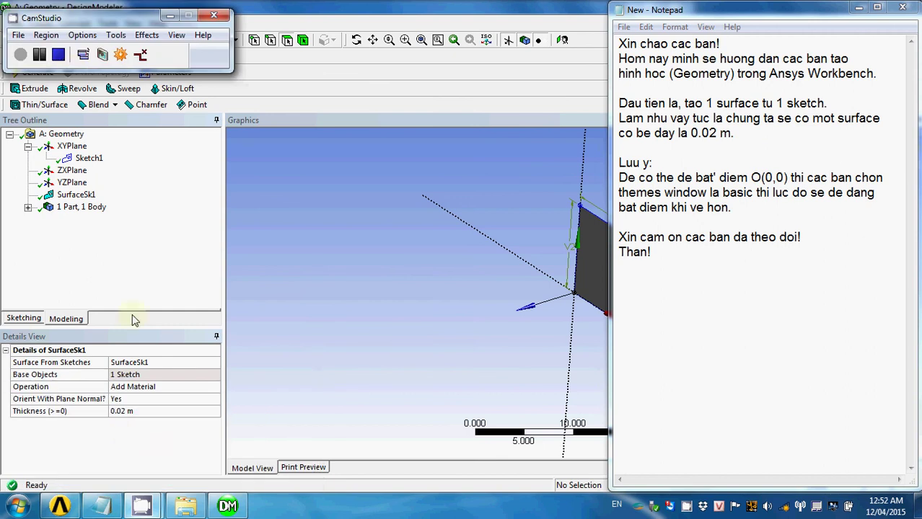